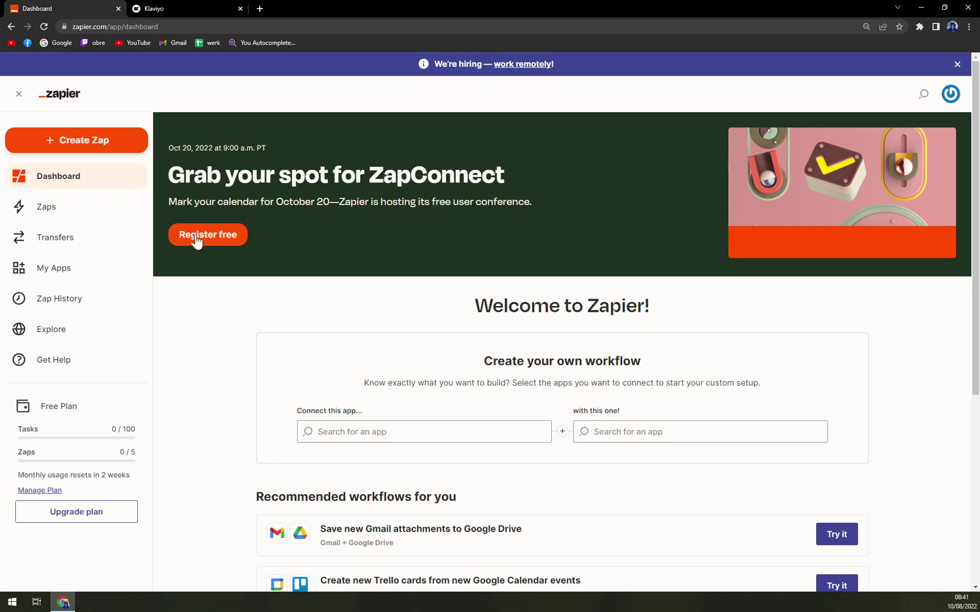
Step: Create a new Zap with Klaviyo as trigger app and New Event as the trigger event
left_click(78, 150)
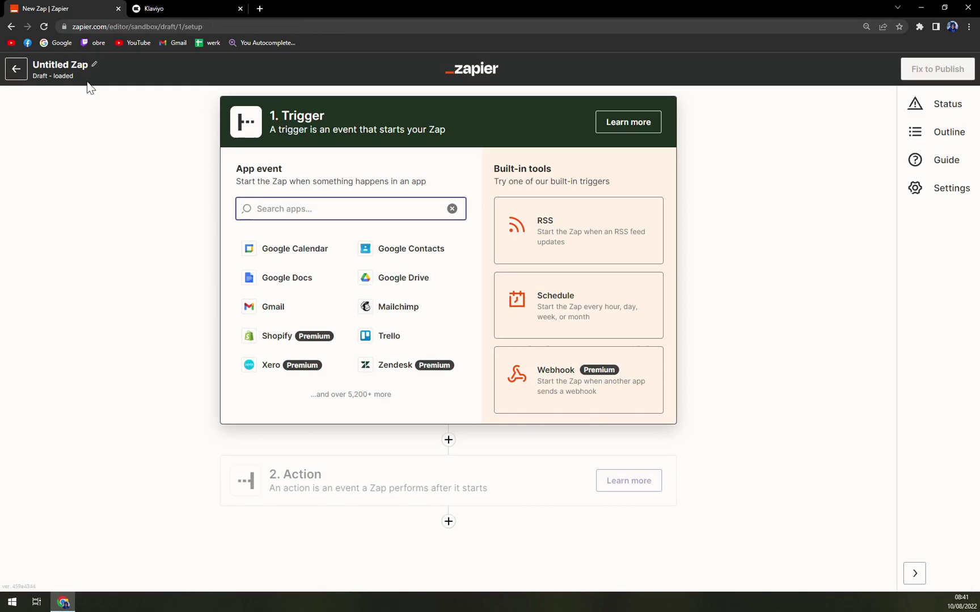
left_click(77, 67)
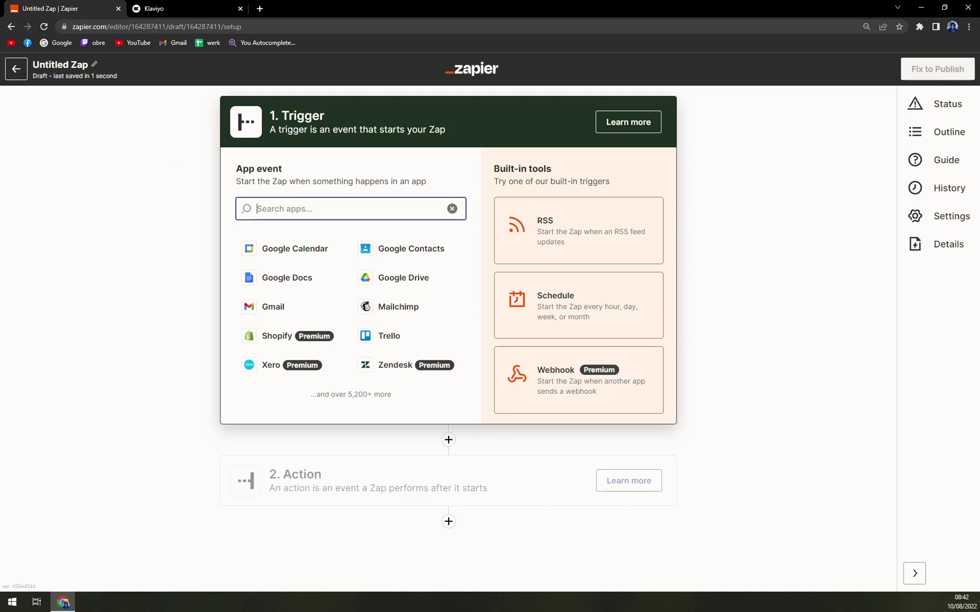
type("klavi")
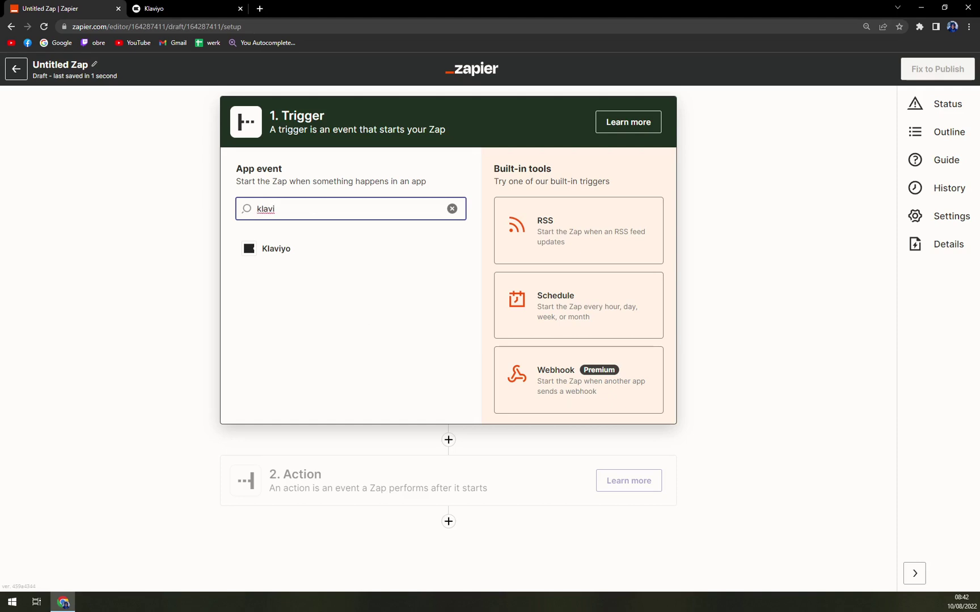
left_click(311, 249)
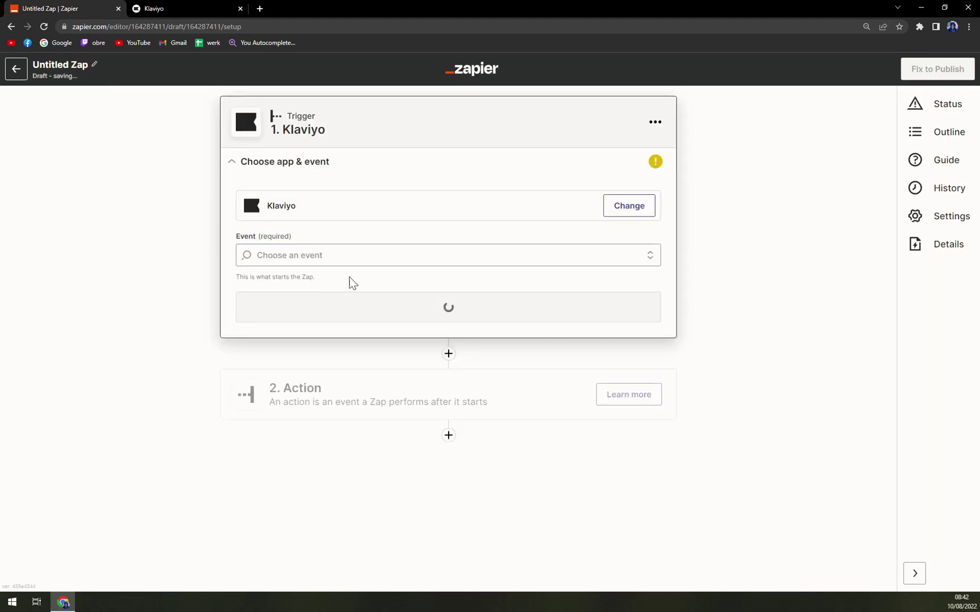
left_click(337, 261)
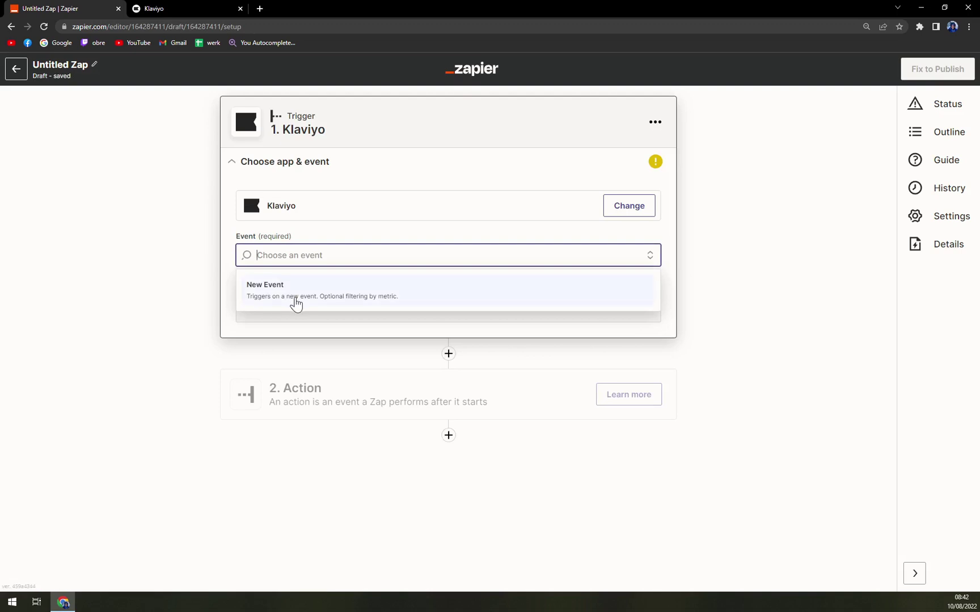
left_click(295, 304)
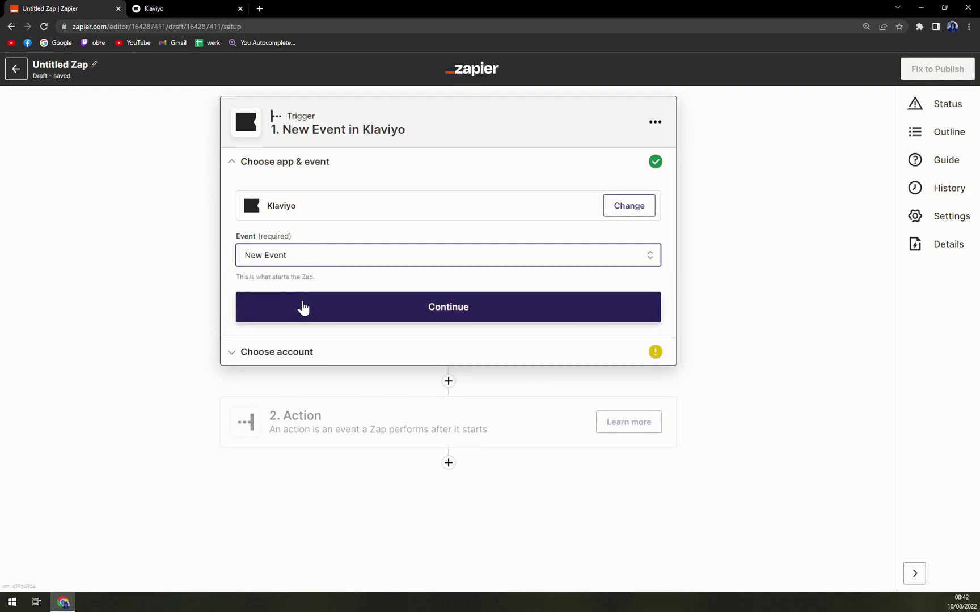
left_click(303, 307)
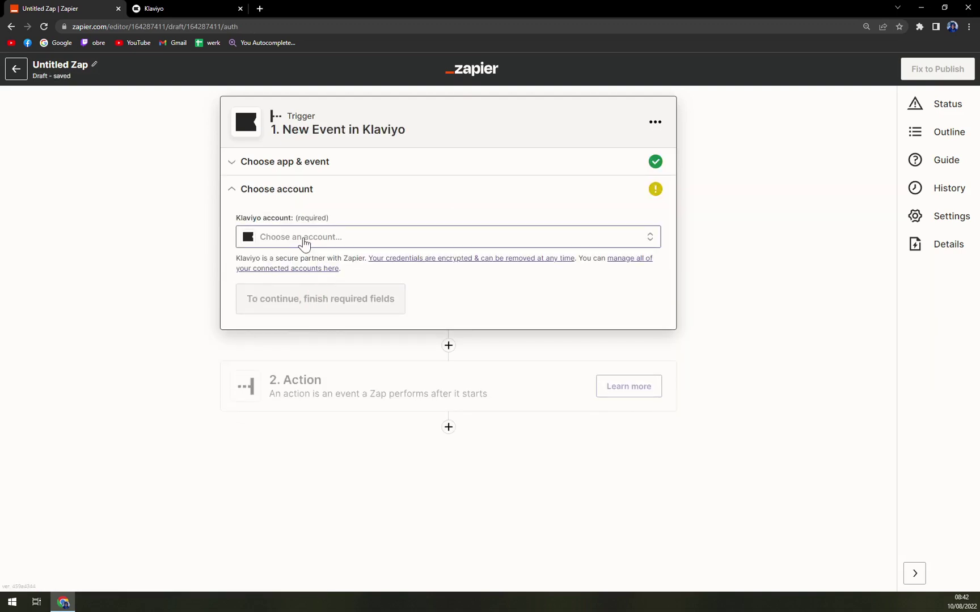
Step: Connect the existing Klaviyo account to the trigger and proceed to trigger setup
left_click(303, 243)
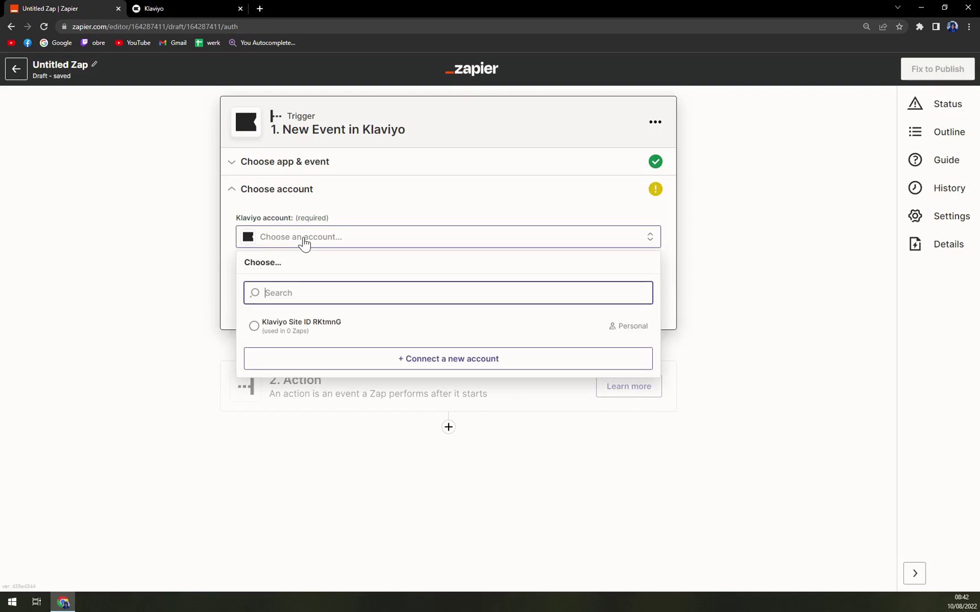
left_click(314, 331)
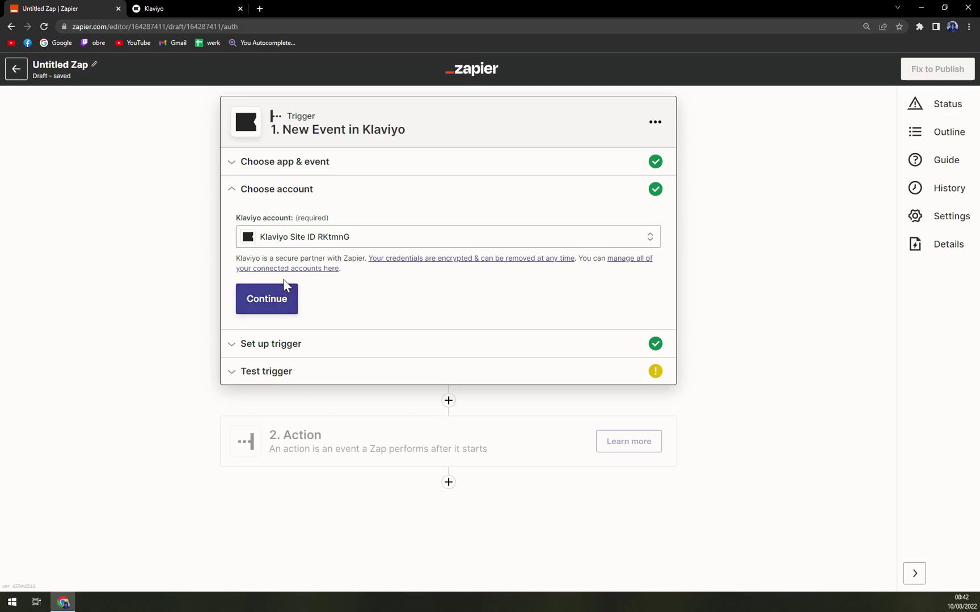
left_click(259, 312)
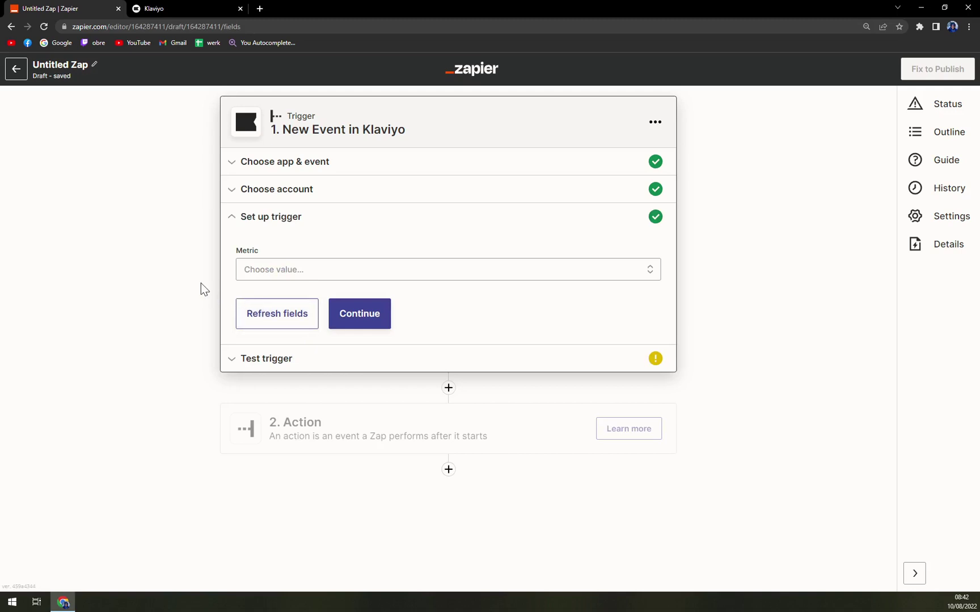
Step: In Klaviyo, navigate to Account > Settings > API Keys and select the public API key
left_click(151, 9)
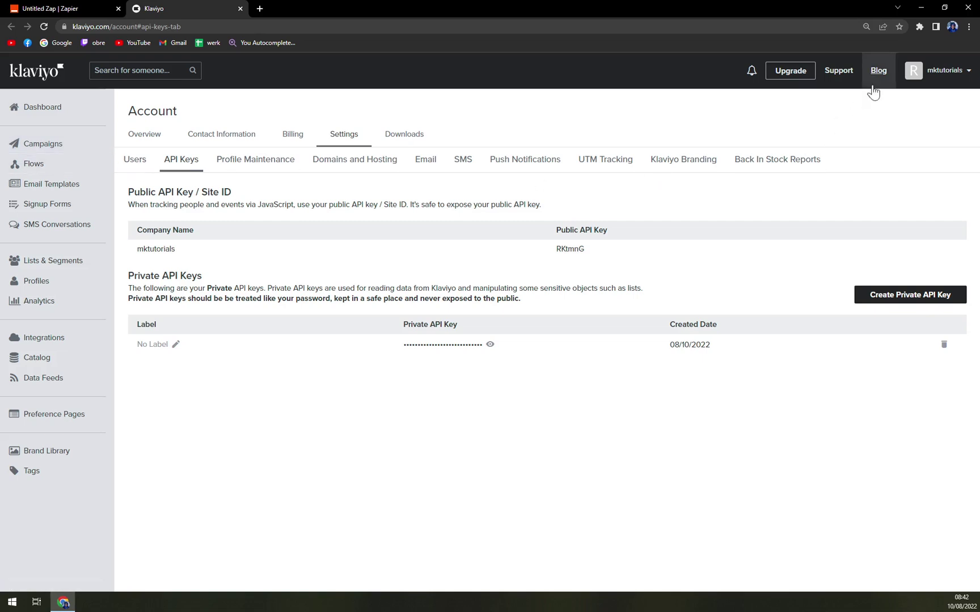
left_click(953, 81)
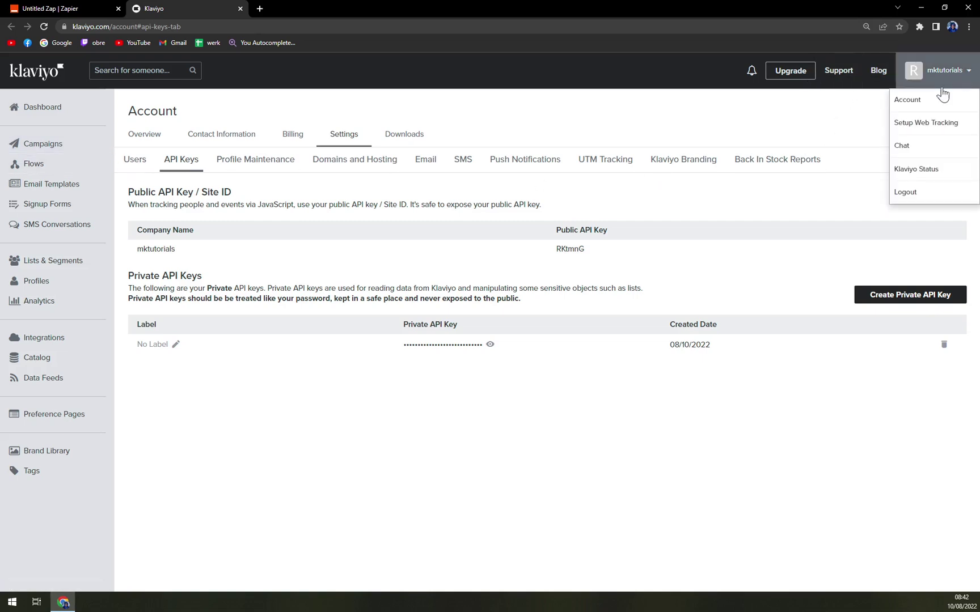
left_click(911, 111)
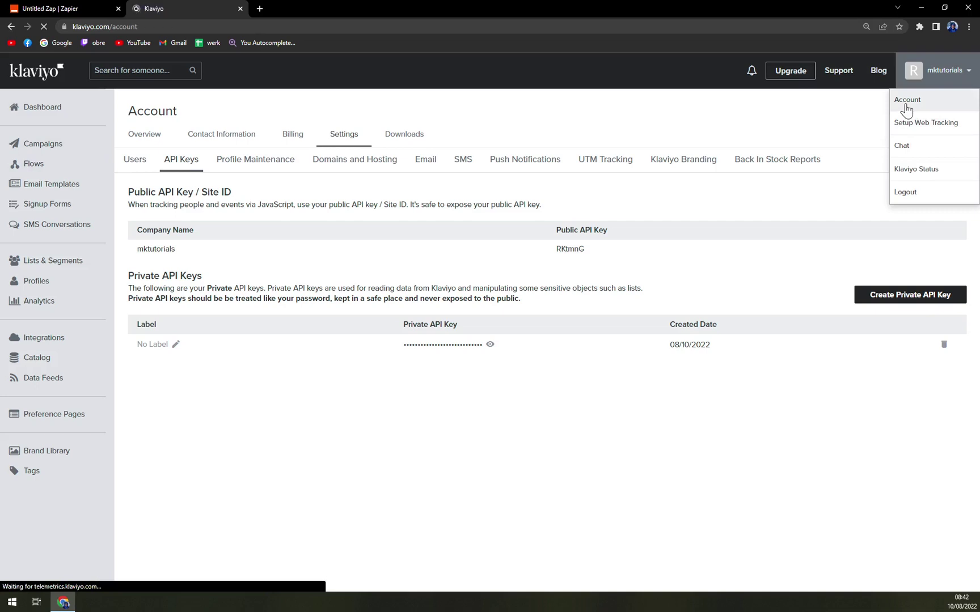
left_click(328, 140)
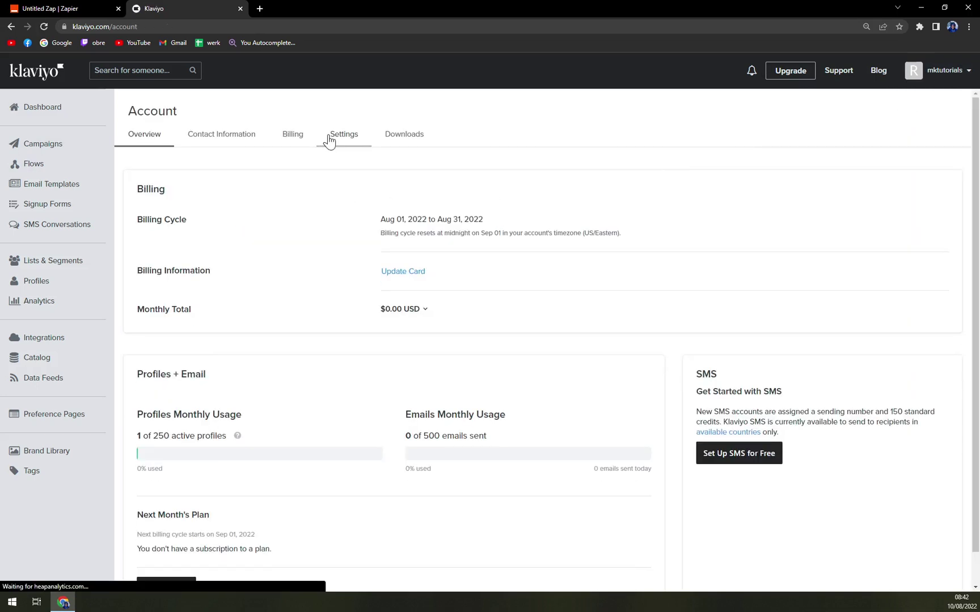
left_click(193, 168)
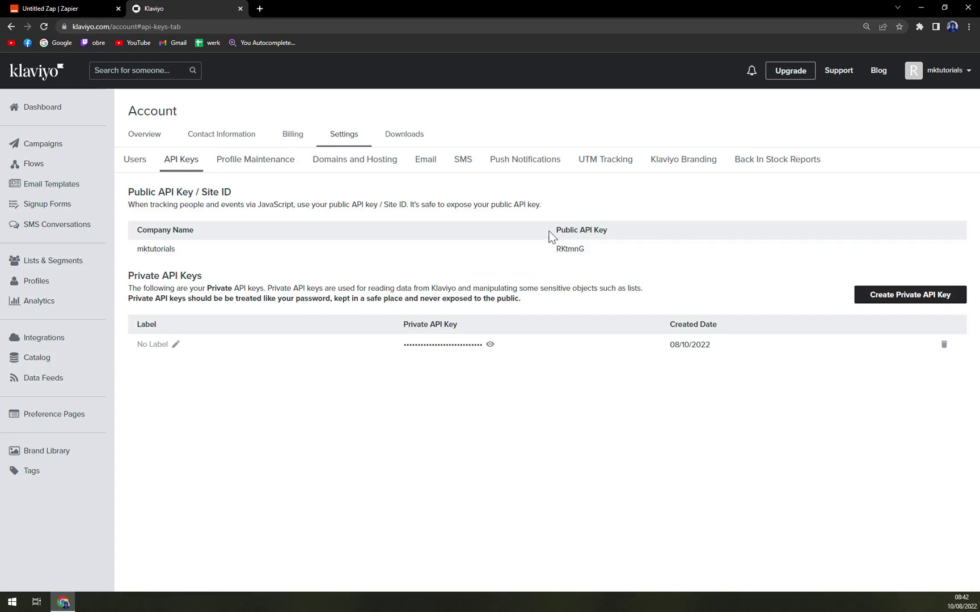
double_click(566, 252)
left_click(475, 259)
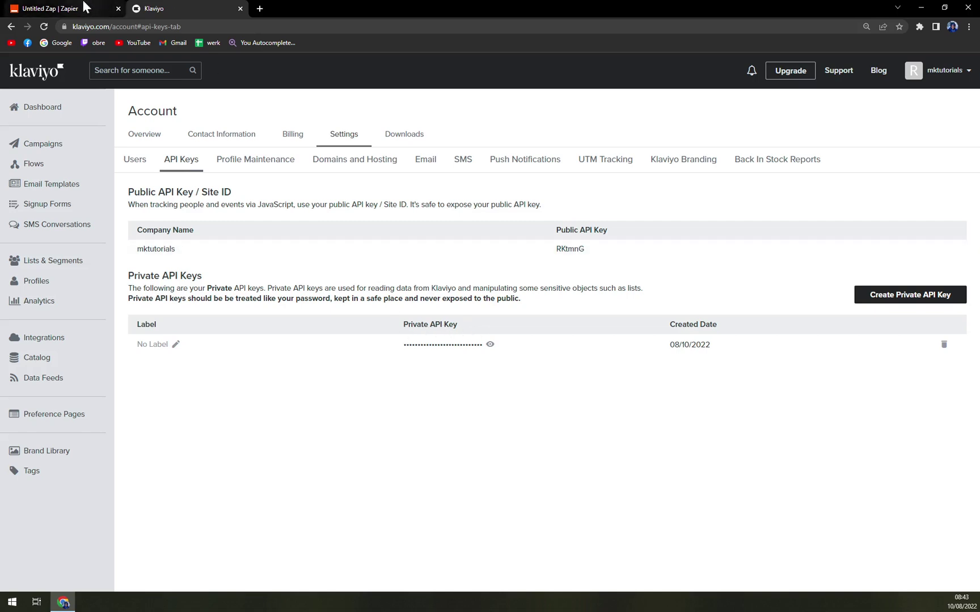
Step: Back in Zapier, set the trigger metric to Received Email (Internal) and continue to testing
left_click(84, 6)
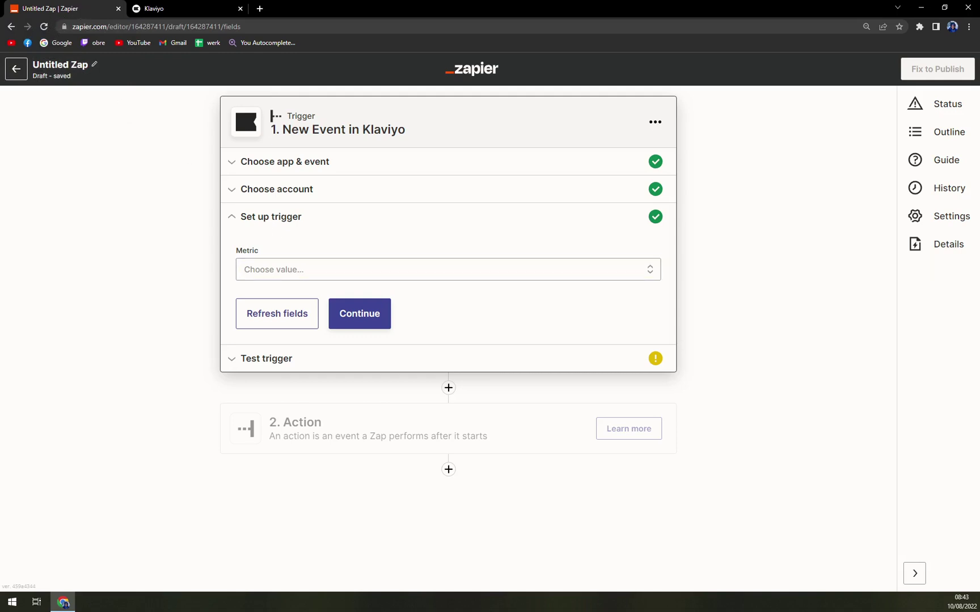
left_click(267, 273)
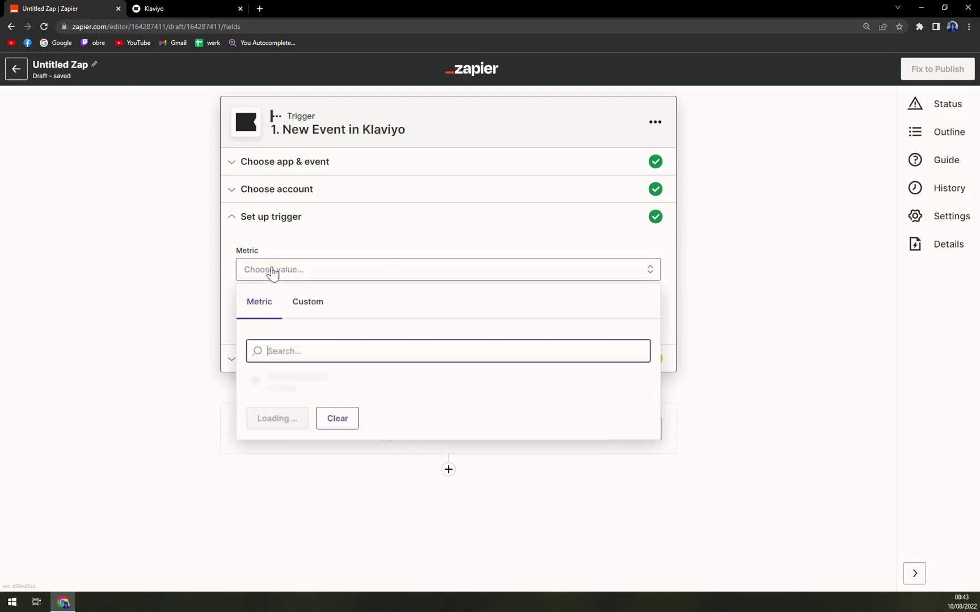
scroll(359, 404, "down", 1)
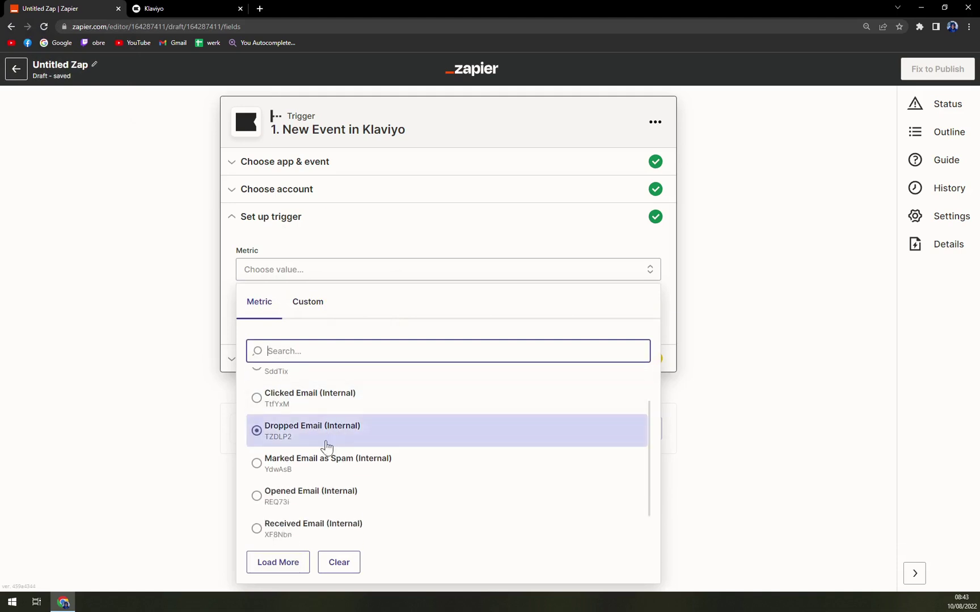
scroll(326, 446, "down", 1)
left_click(312, 491)
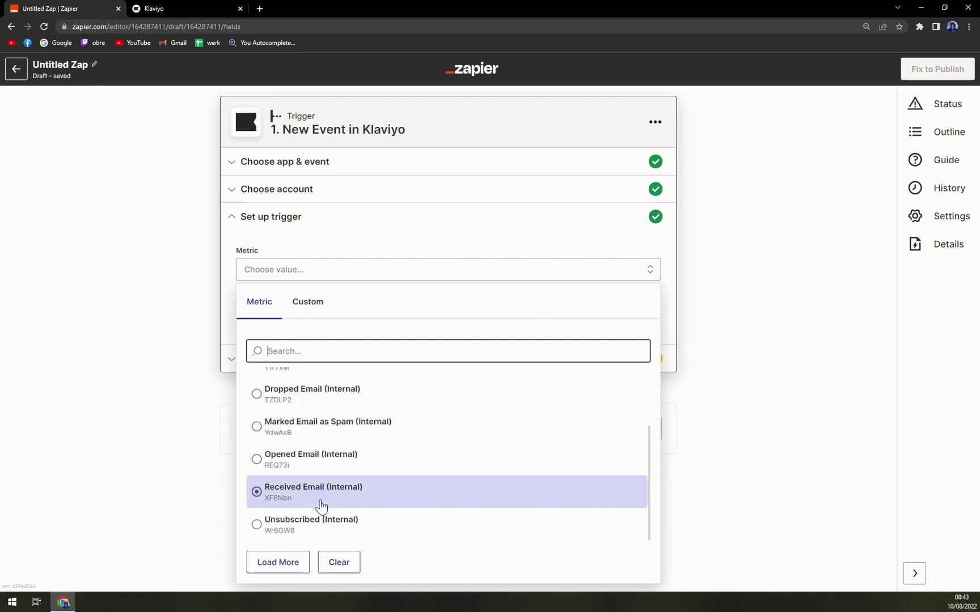
left_click(359, 320)
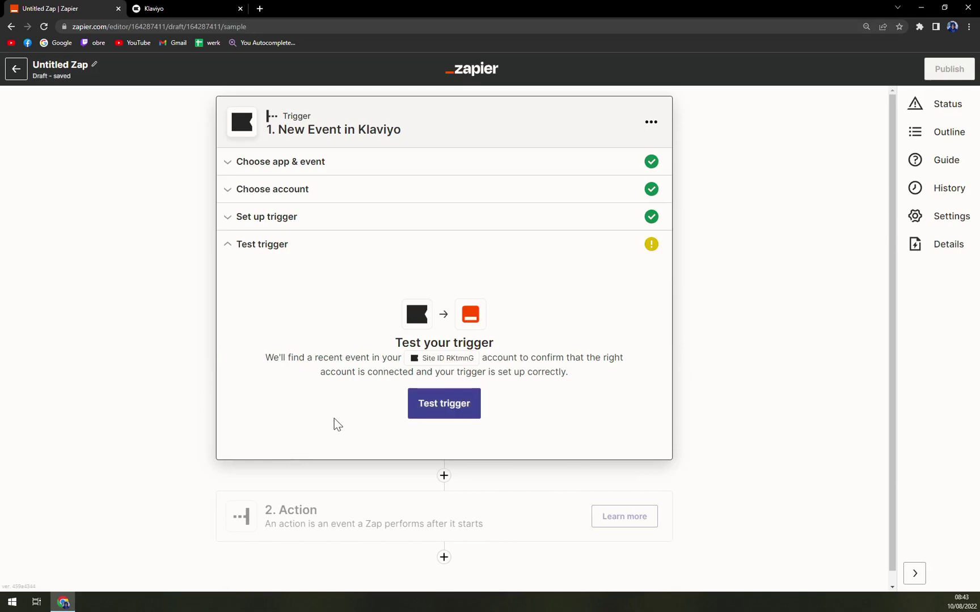
Step: Test the trigger, then change the metric to Active on Site (API) and continue
left_click(441, 410)
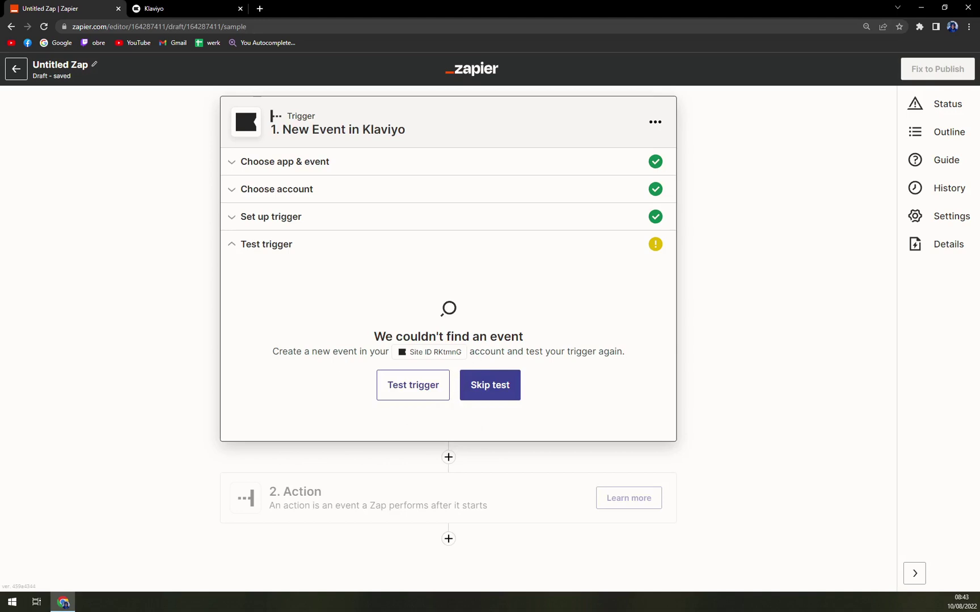
left_click(282, 220)
left_click(318, 283)
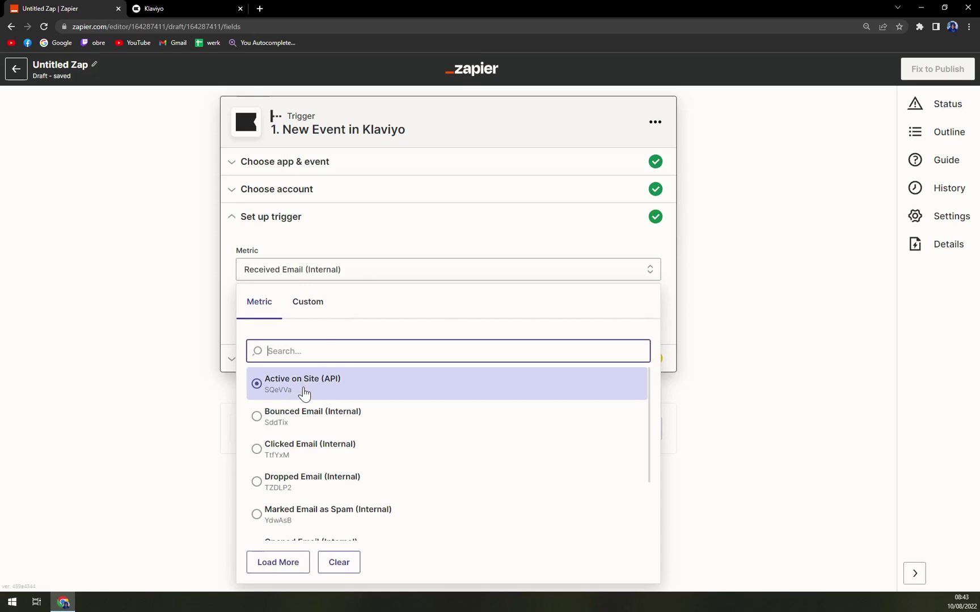
left_click(303, 390)
left_click(357, 320)
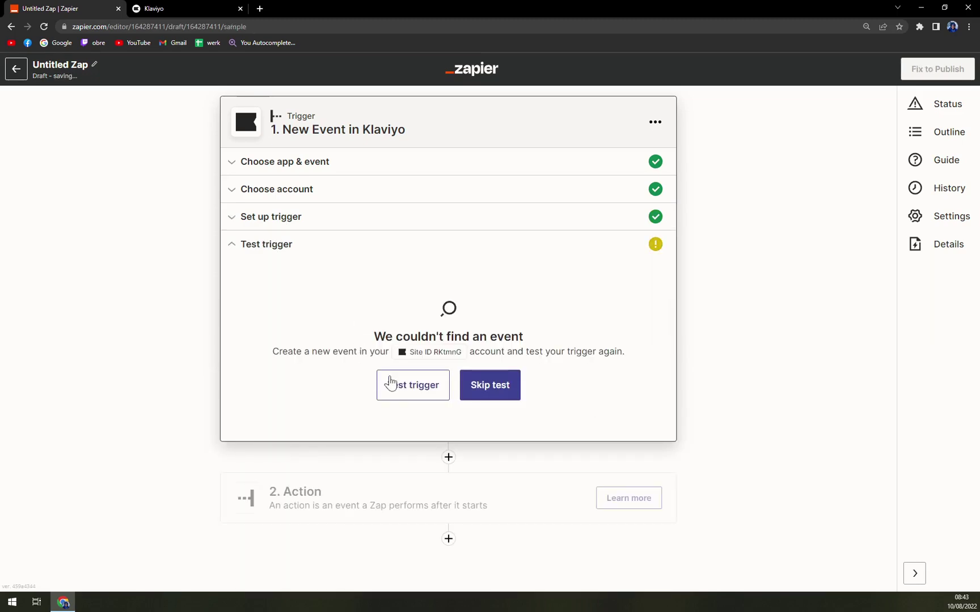
Step: Cancel the skip-test dialog, rerun the trigger test, and briefly check the Klaviyo tab
left_click(479, 395)
left_click(658, 277)
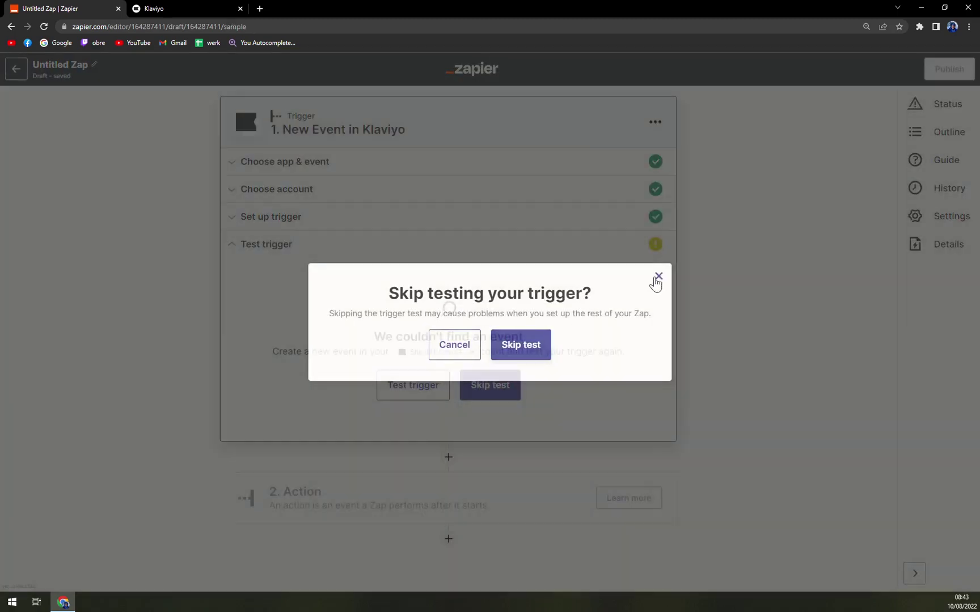
left_click(425, 385)
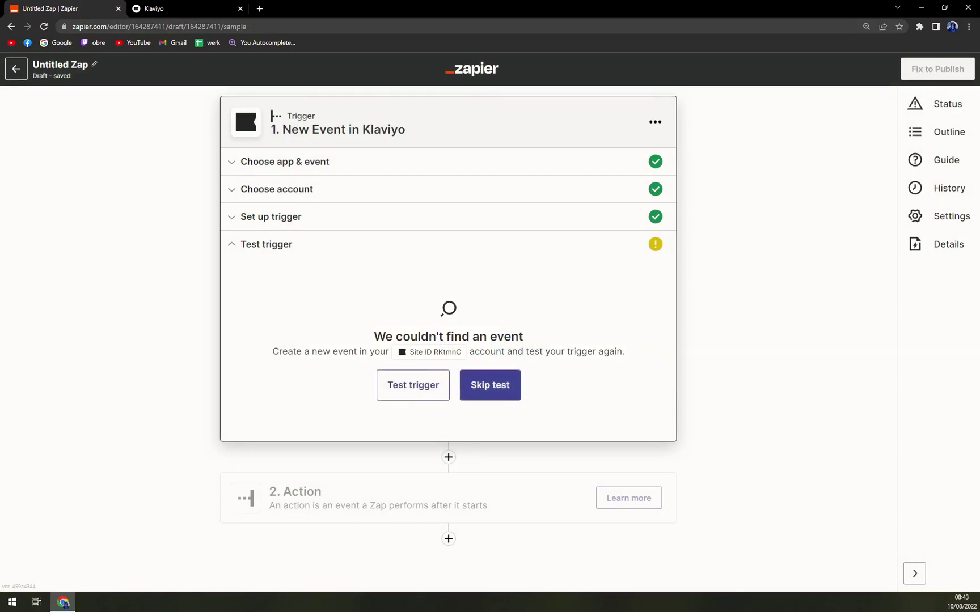
left_click_drag(370, 335, 527, 342)
left_click(534, 345)
left_click(233, 8)
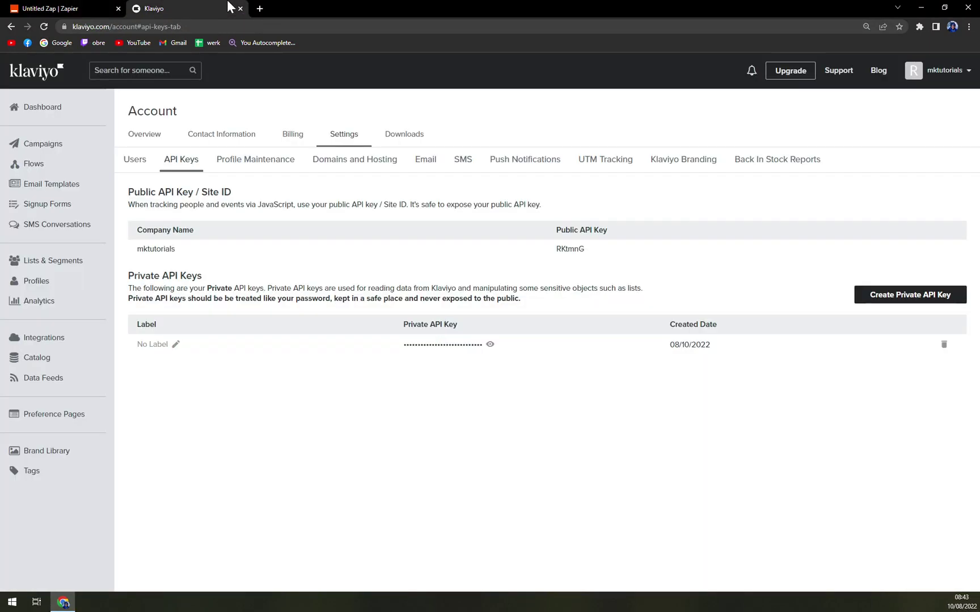
left_click(99, 8)
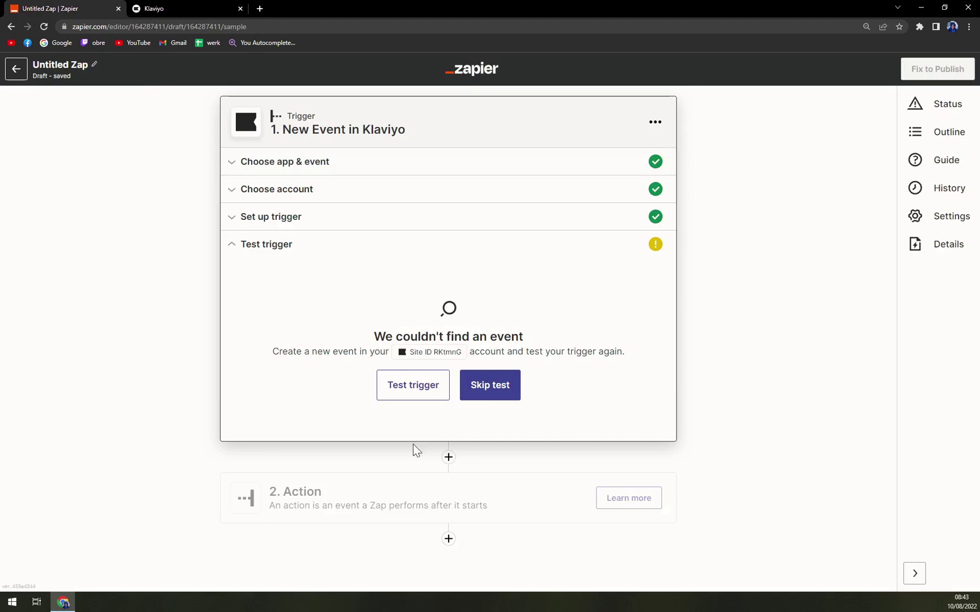
Step: Skip the trigger test, confirm it, and continue to the action step
left_click(489, 394)
left_click(511, 346)
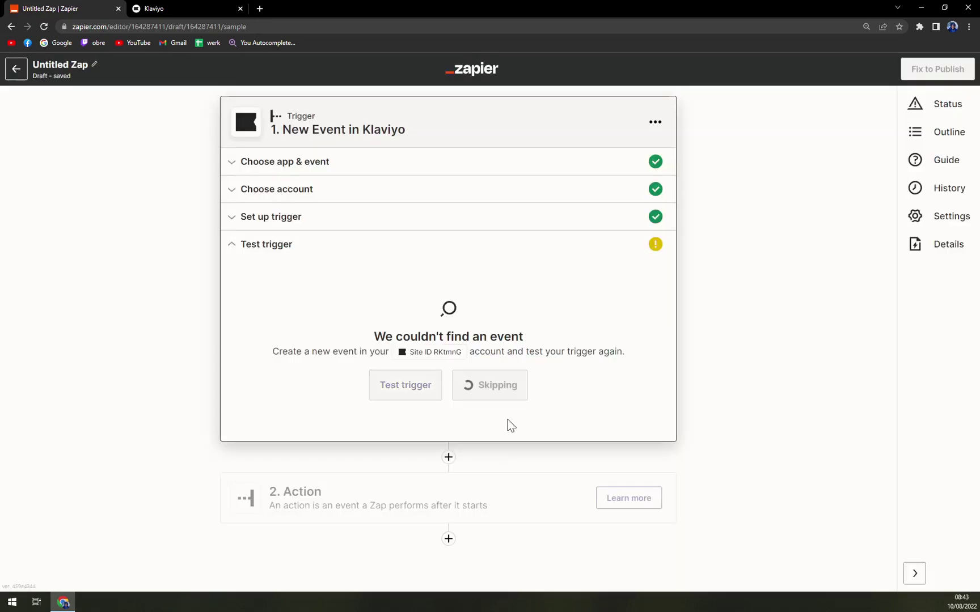
scroll(498, 408, "down", 5)
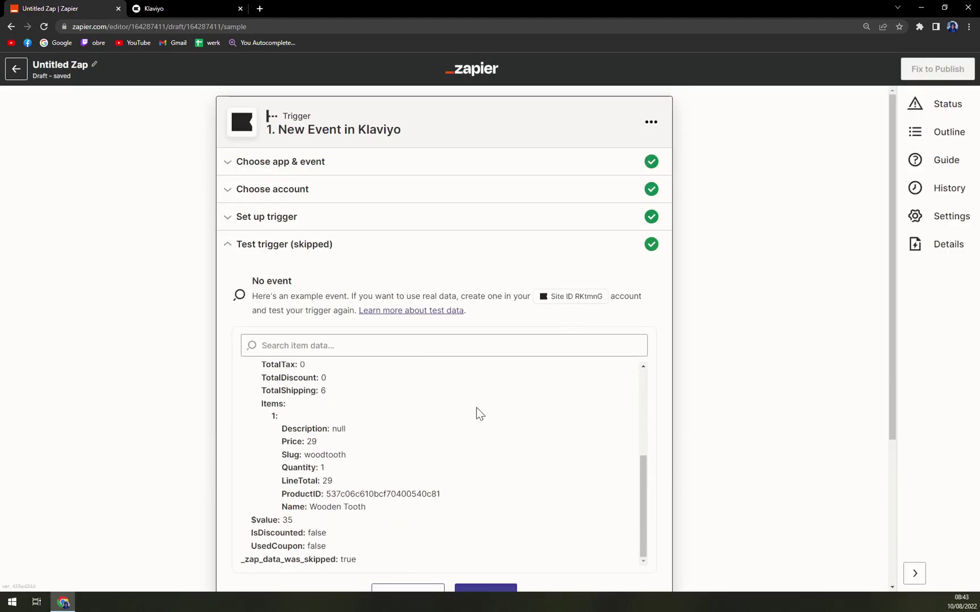
scroll(690, 414, "down", 3)
scroll(453, 357, "up", 1)
left_click(483, 394)
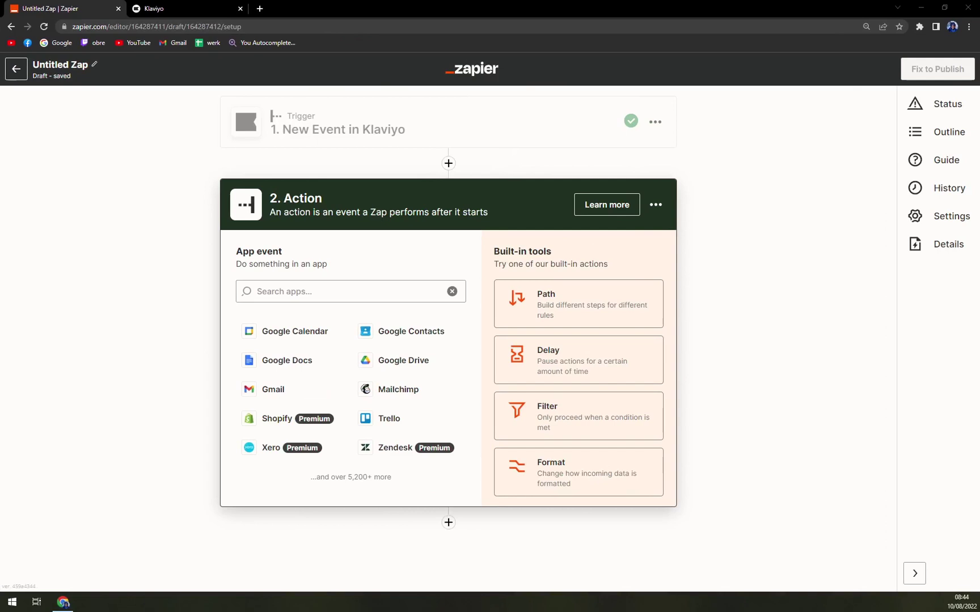
Step: Search 'wooc', choose WooCommerce as the action app with Create Coupon as the event
left_click(337, 291)
type("wooc")
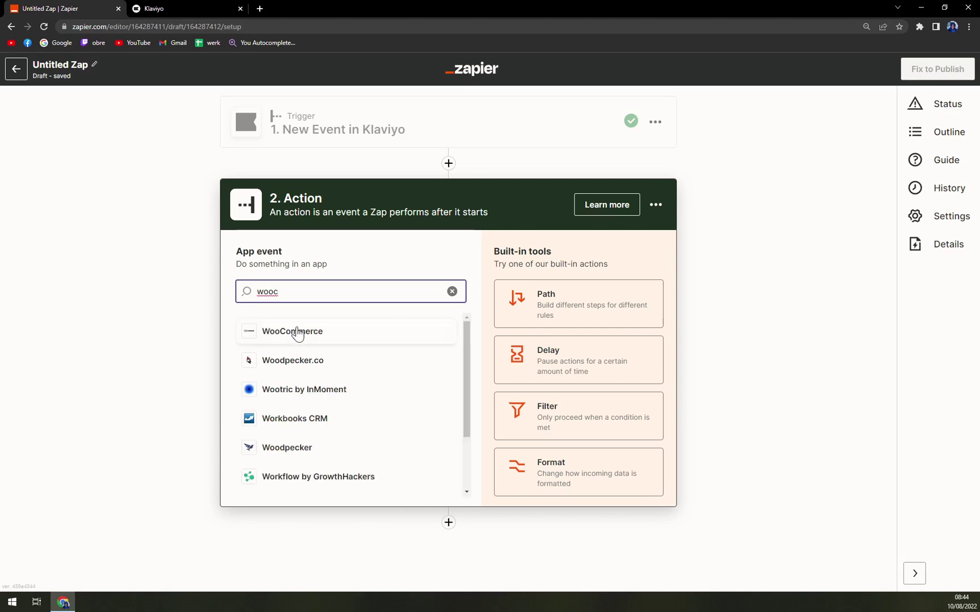
left_click(300, 339)
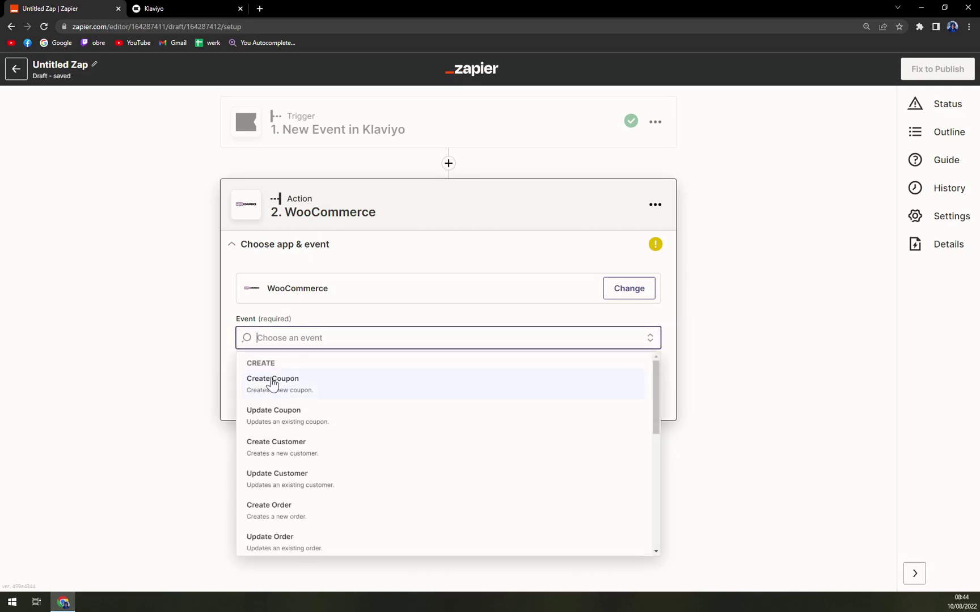
scroll(306, 398, "down", 2)
scroll(309, 401, "up", 2)
scroll(306, 401, "down", 3)
scroll(300, 431, "up", 3)
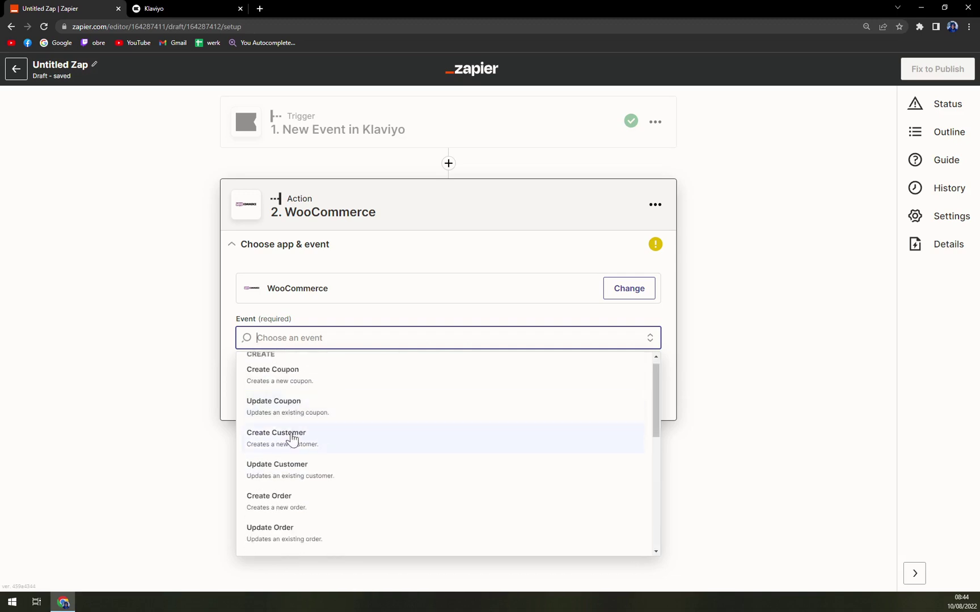
scroll(291, 438, "down", 5)
scroll(284, 434, "up", 5)
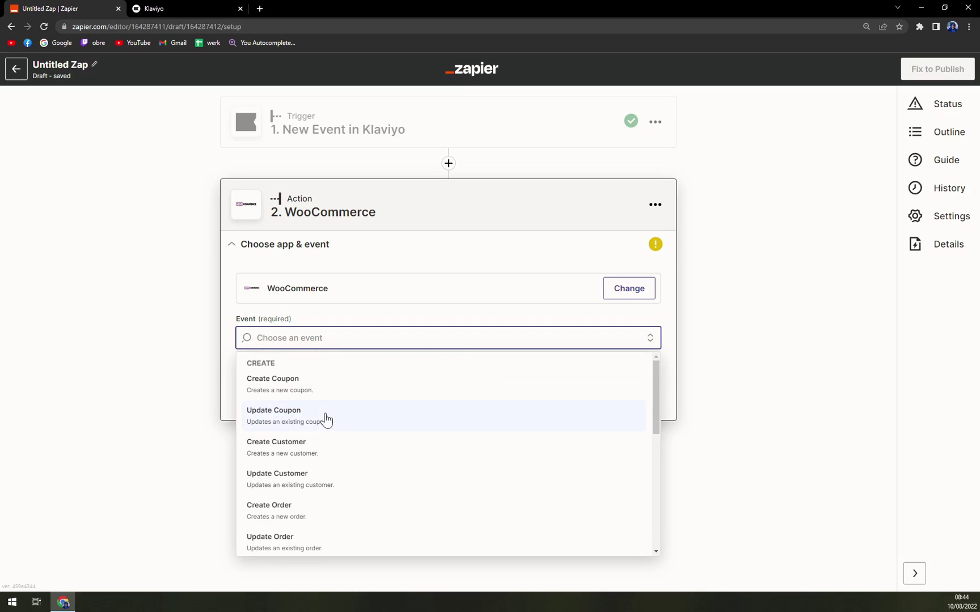
left_click(288, 396)
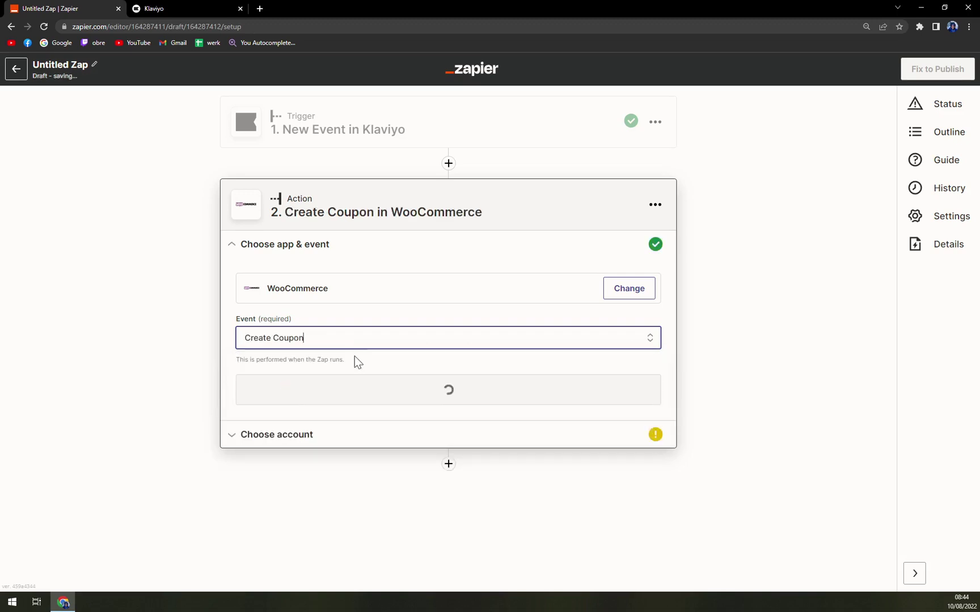
Step: Continue to the WooCommerce account selection offering sign-in
left_click(375, 390)
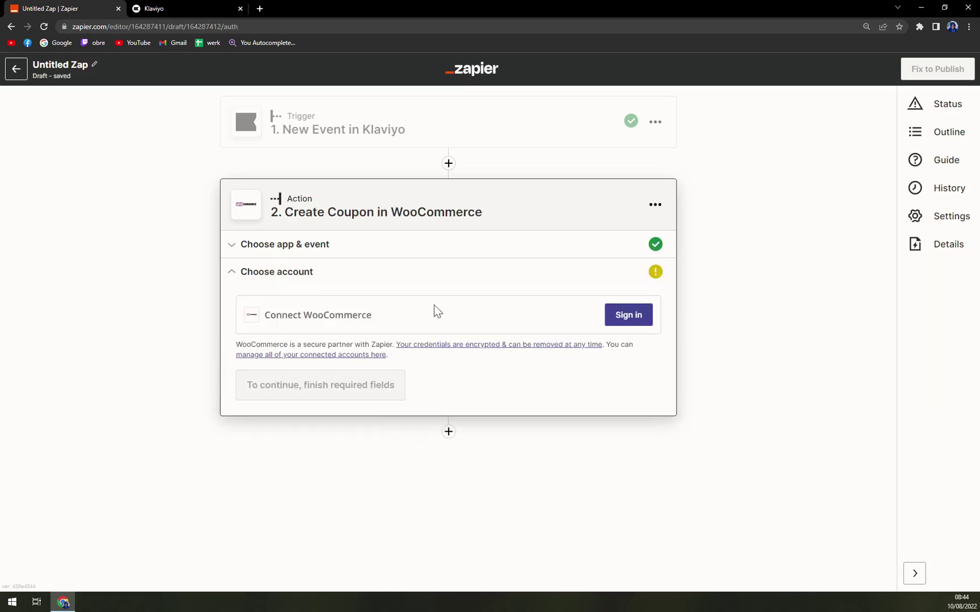